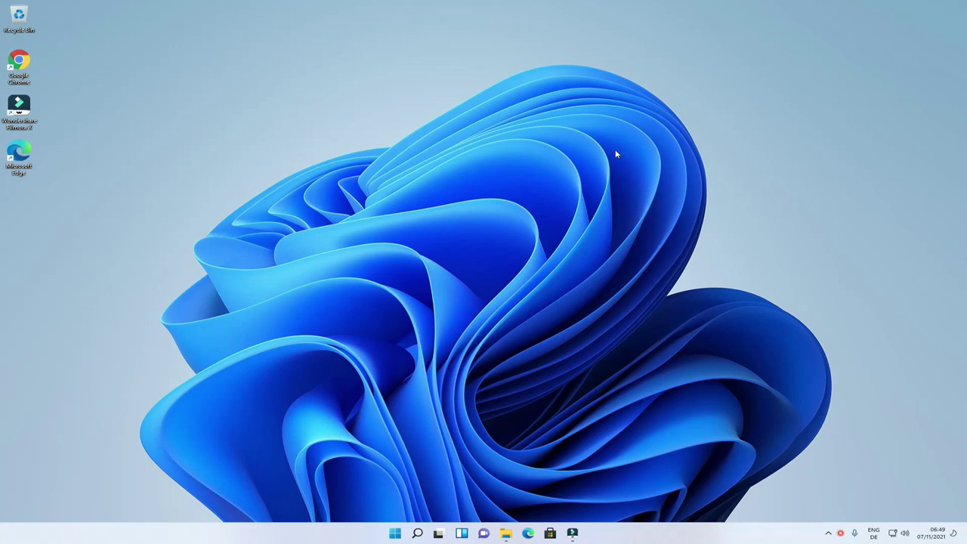
Step: Open File Explorer at This PC, which lists only Local Disk (C:)
left_click(505, 534)
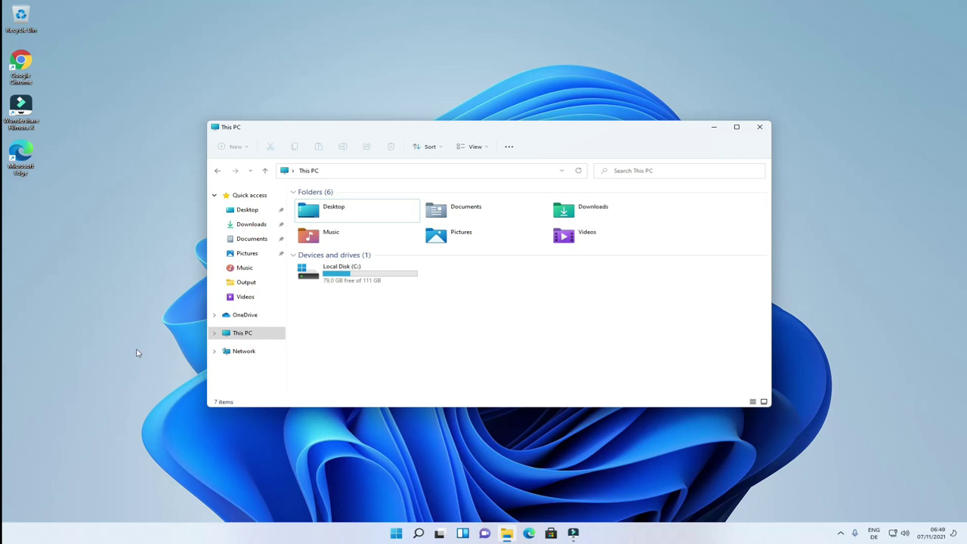
Step: Bring up the full classic context menu for This PC in the navigation pane
left_click(243, 334)
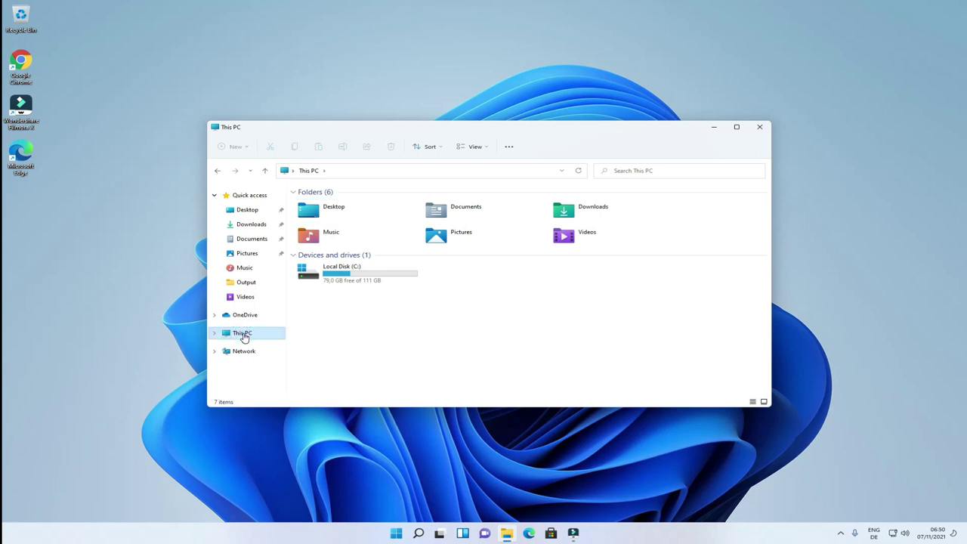
right_click(243, 336)
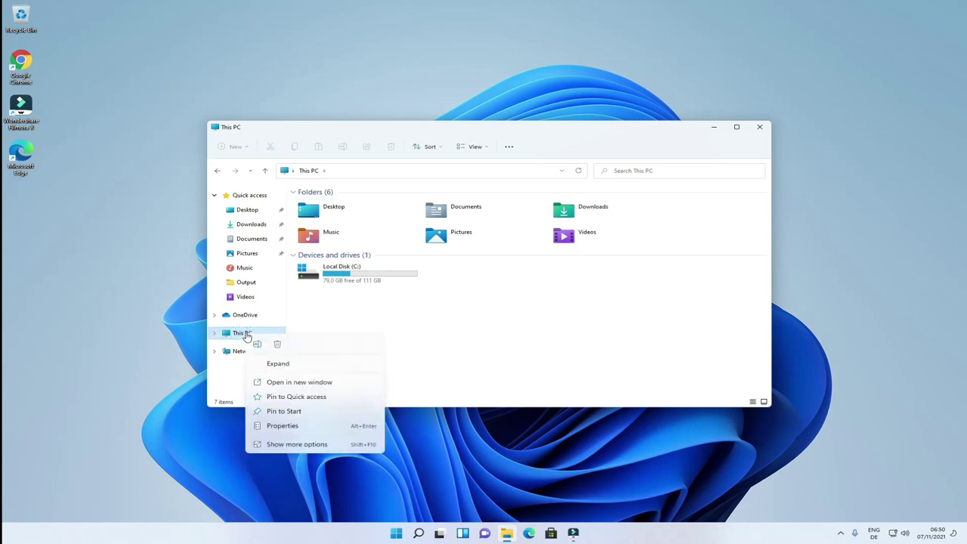
left_click(291, 444)
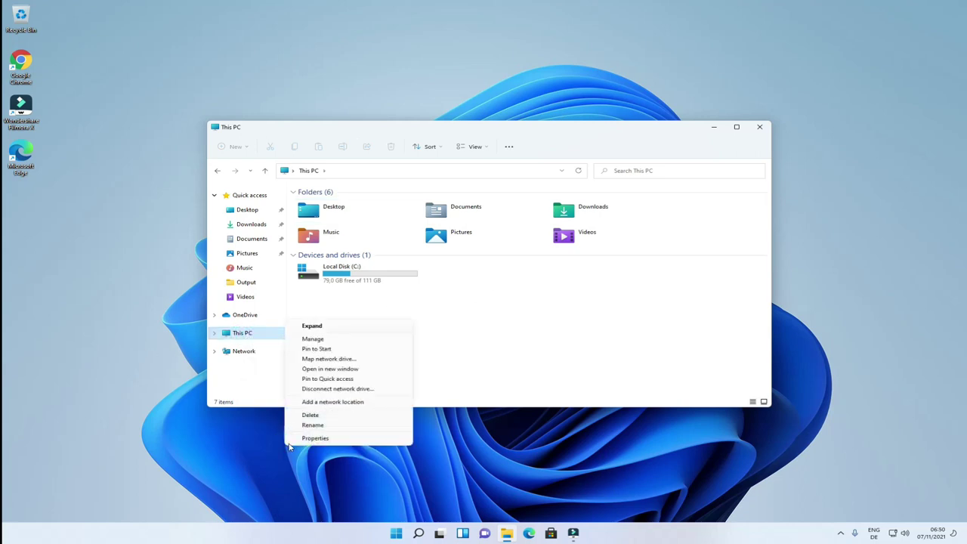
Step: Launch Computer Management, load Disk Management and select Disk 1's 1863.02 GB unallocated space
left_click(321, 340)
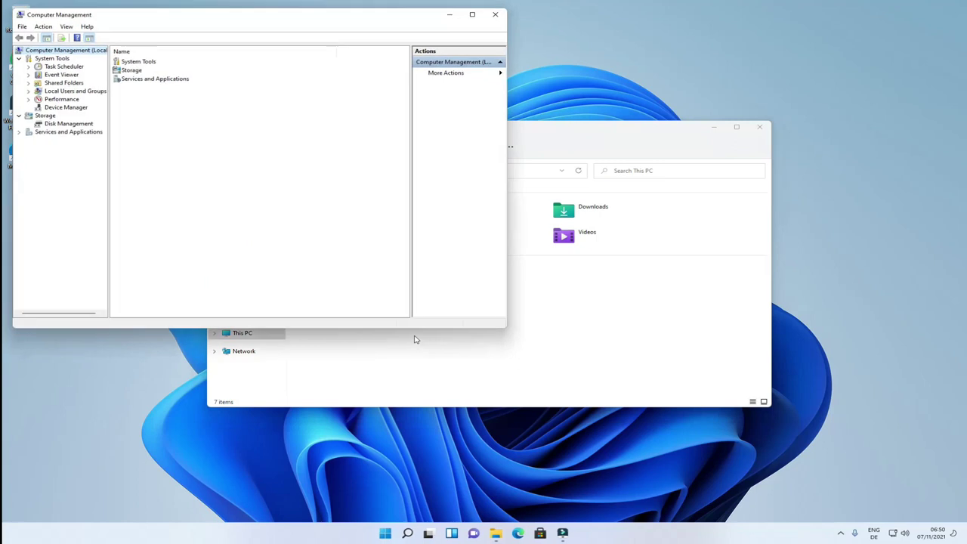
left_click(66, 125)
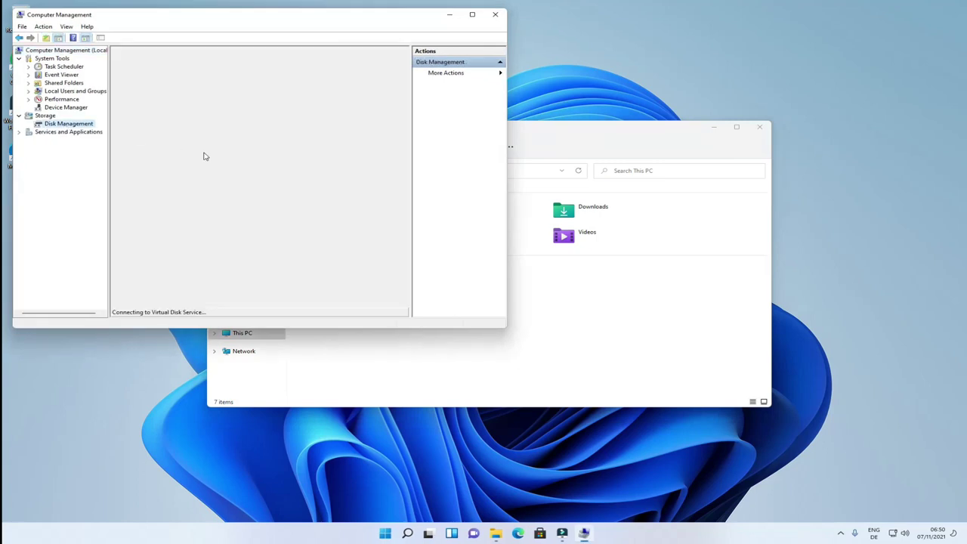
left_click(212, 260)
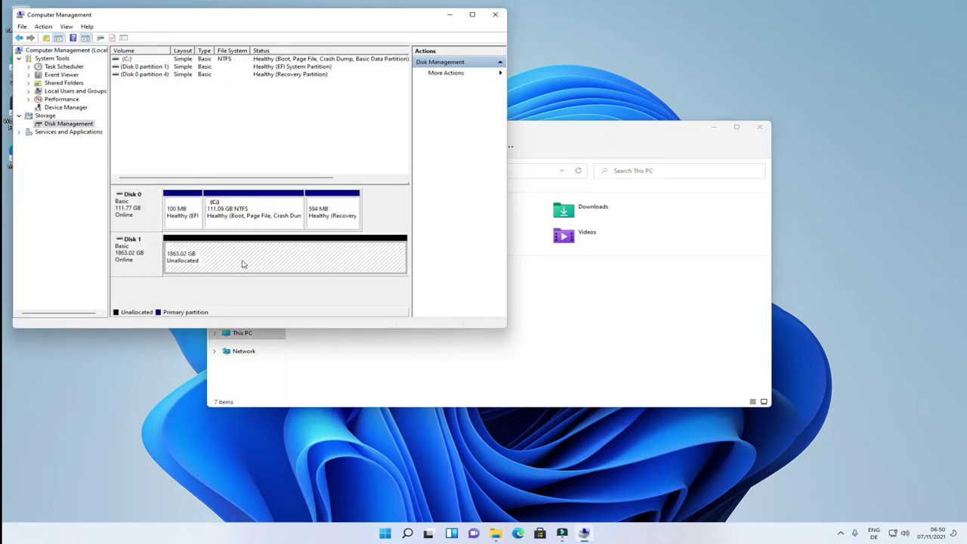
Step: Create a simple volume on Disk 1 with maximum size, letter D and default NTFS formatting
right_click(222, 254)
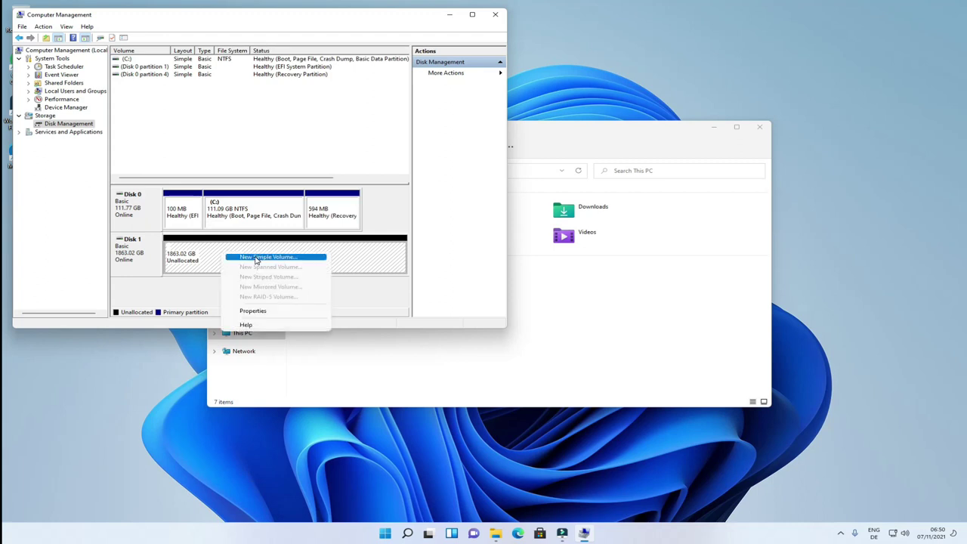
left_click(255, 258)
left_click(302, 222)
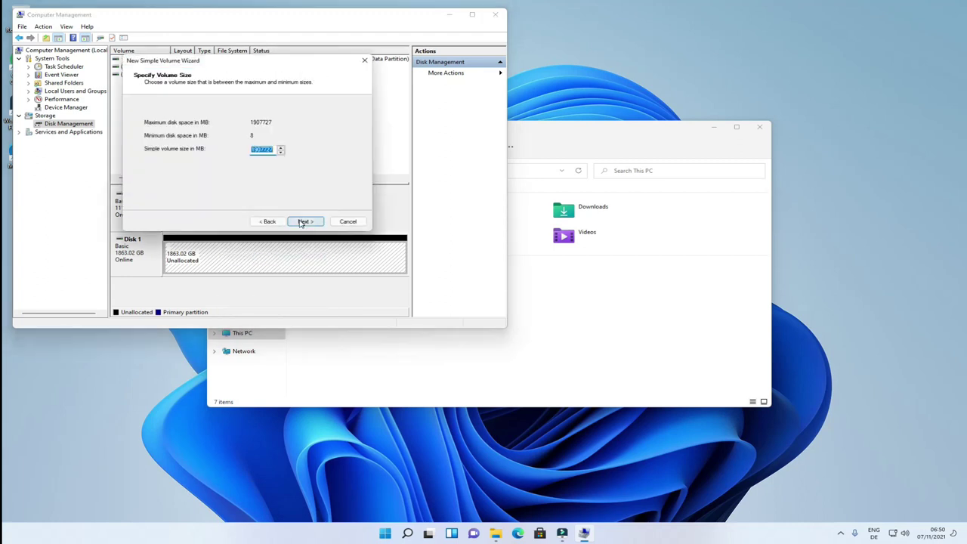
left_click(302, 223)
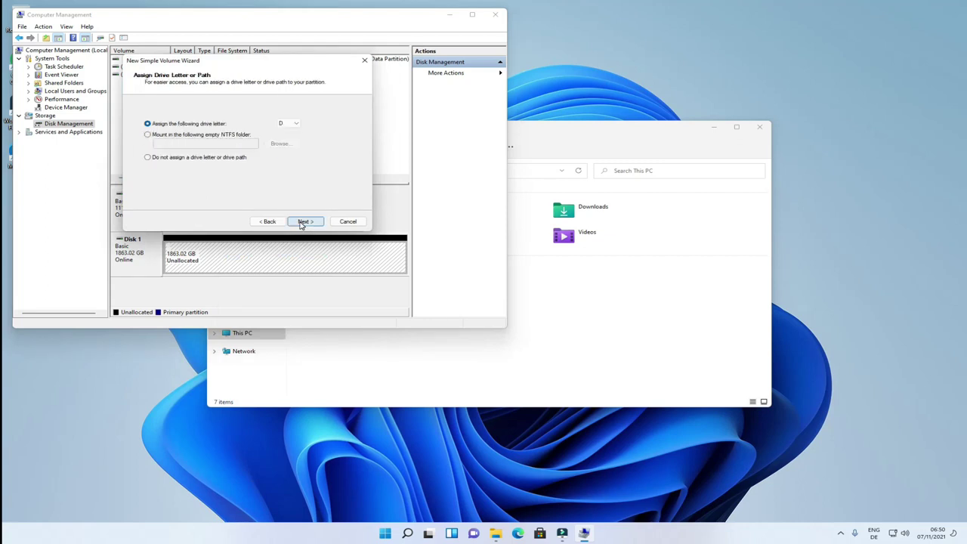
left_click(303, 222)
left_click(302, 222)
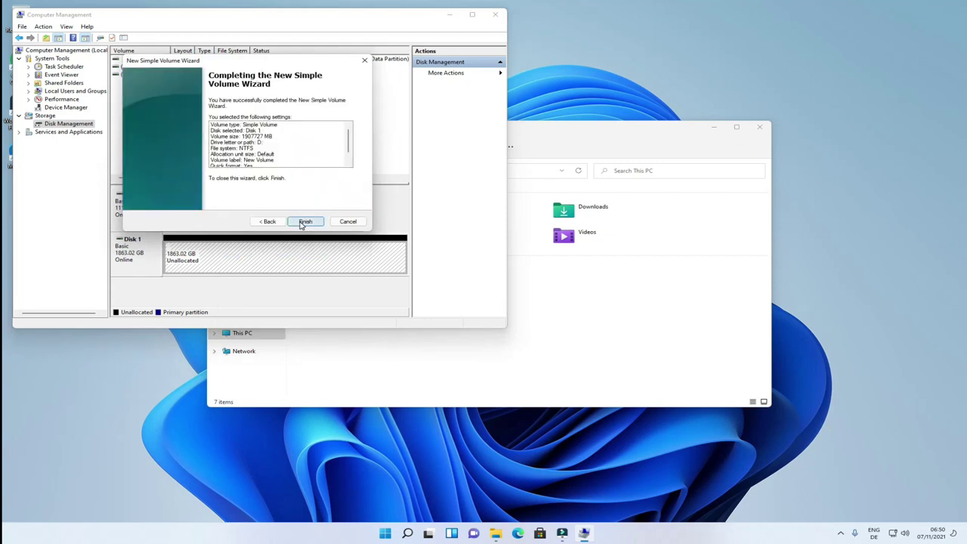
left_click(304, 222)
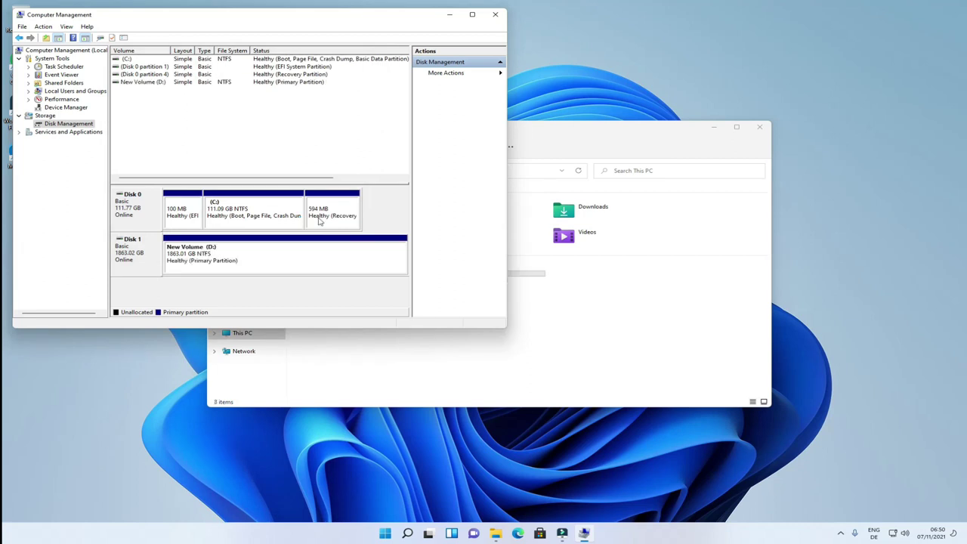
Step: Close Computer Management to reveal New Volume (D:) with 1.81 TB free in This PC
left_click(498, 16)
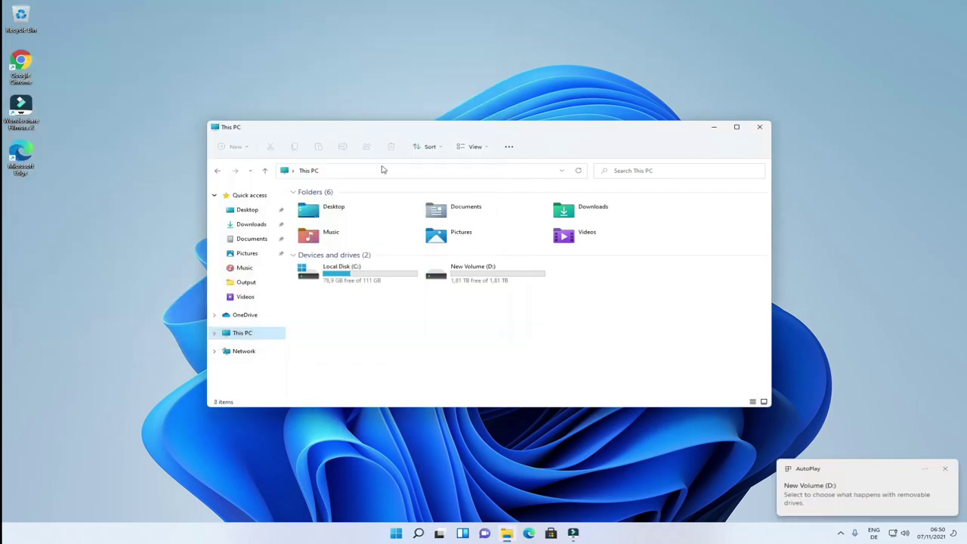